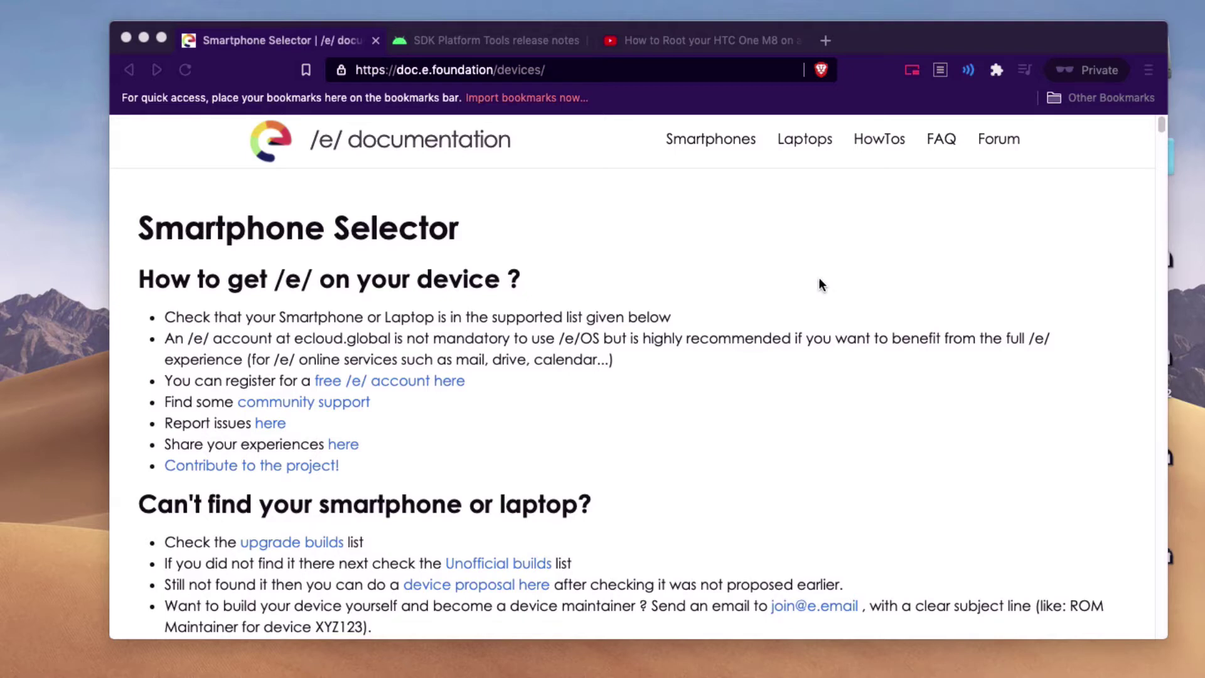
Scroll the Smartphone Selector table down to the HTC rows and select the One (M8) name
{"action": "left_click", "coordinate": [590, 70]}
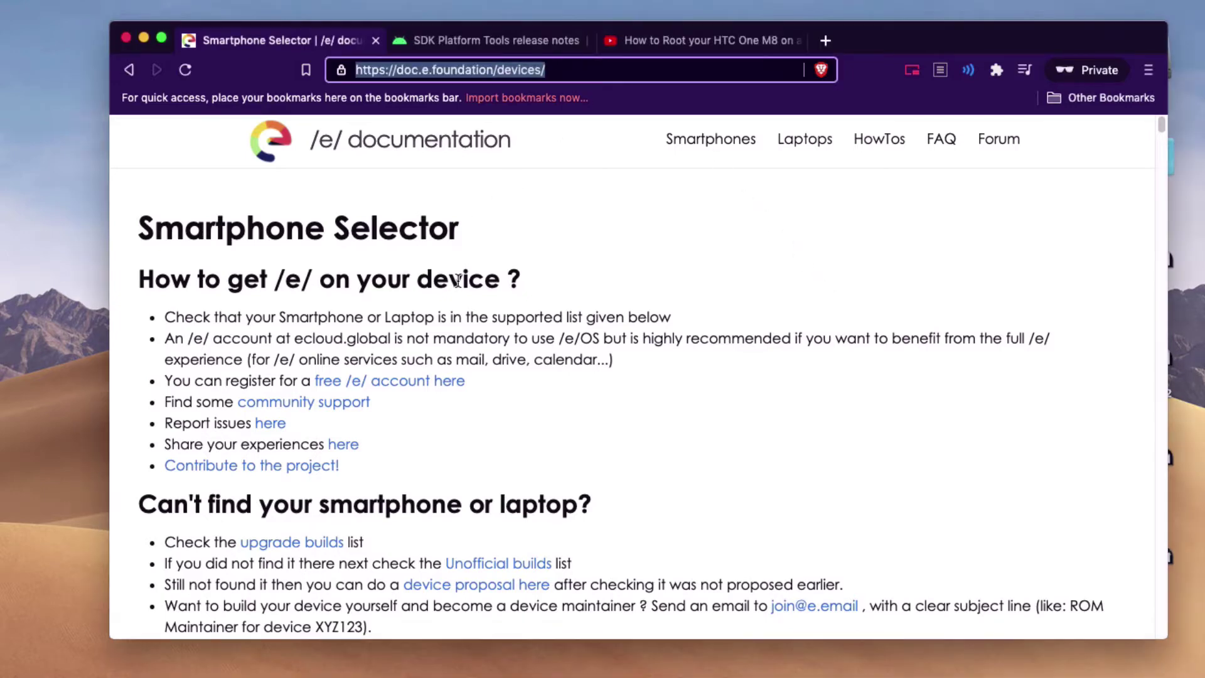
{"action": "scroll", "coordinate": [458, 280], "scroll_direction": "down", "scroll_amount": 15}
{"action": "scroll", "coordinate": [221, 371], "scroll_direction": "down", "scroll_amount": 15}
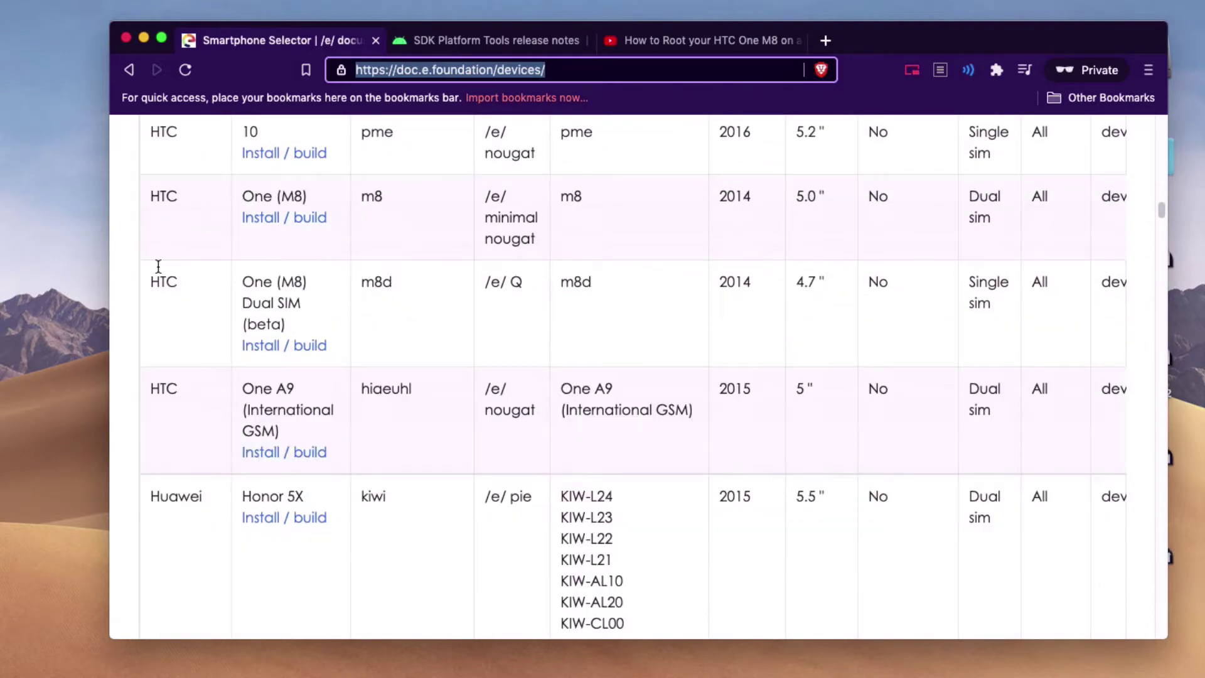
{"action": "left_click_drag", "start_coordinate": [150, 196], "coordinate": [309, 202]}
{"action": "left_click", "coordinate": [295, 202]}
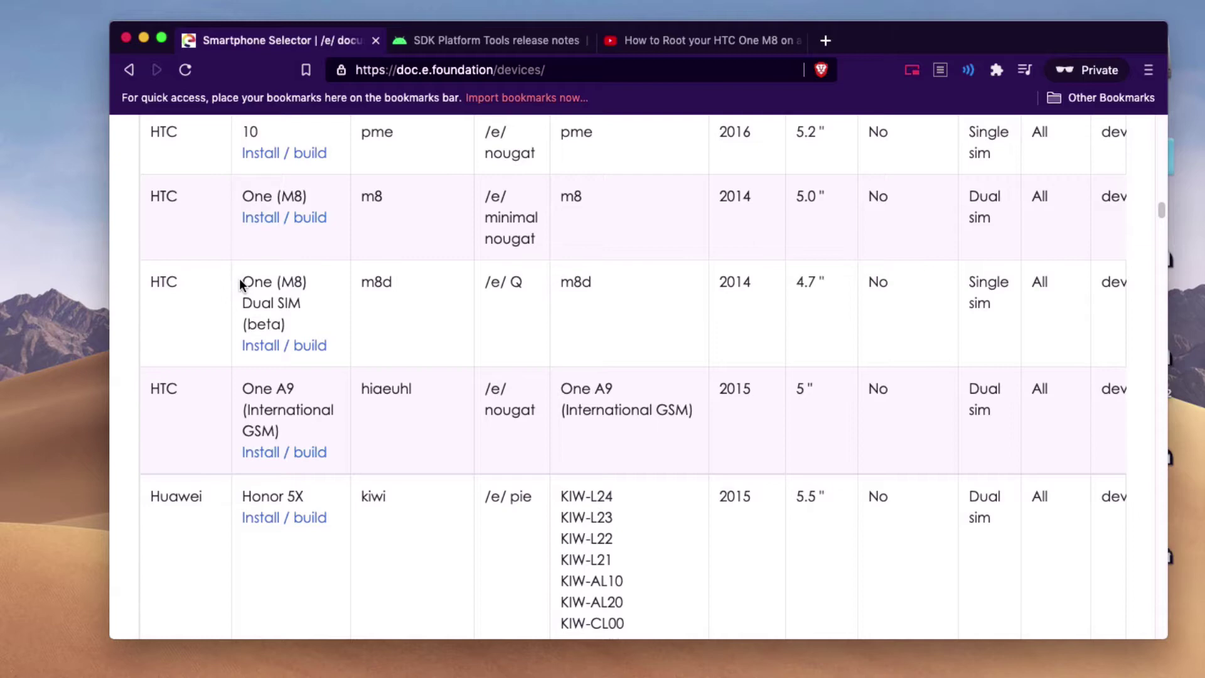
Compare the m8 (Dual sim) and m8d (Single sim) entries, then open the One (M8) page
{"action": "left_click_drag", "start_coordinate": [240, 279], "coordinate": [322, 325]}
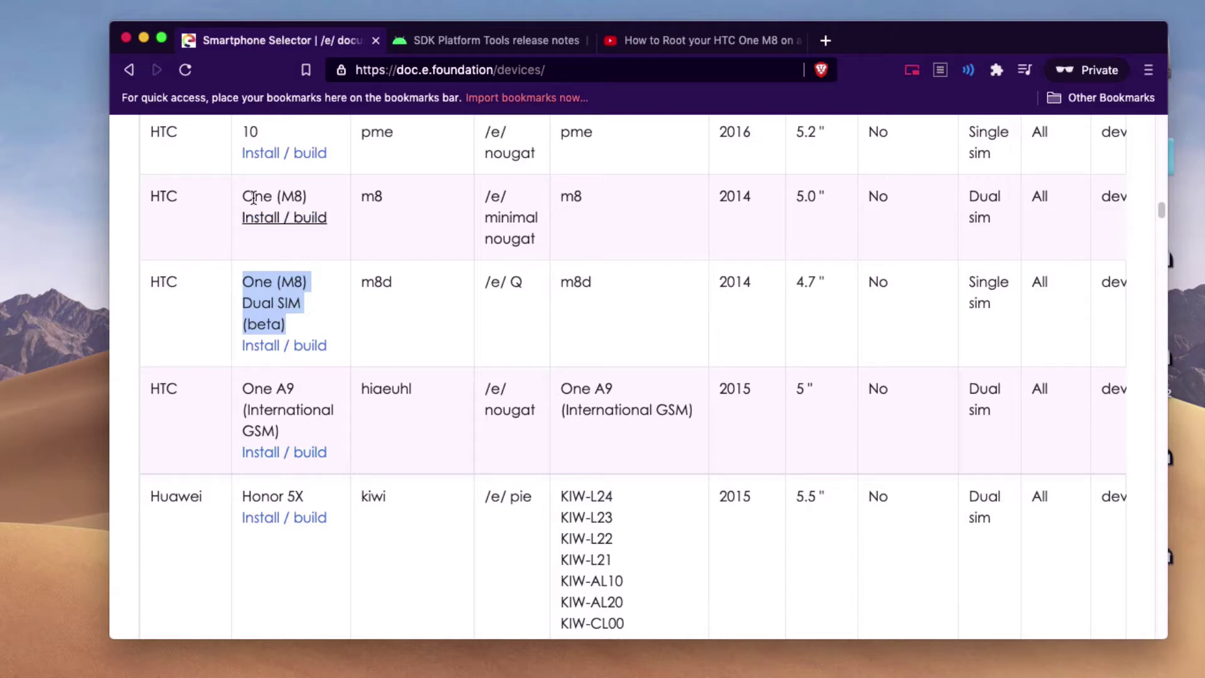
{"action": "left_click_drag", "start_coordinate": [240, 197], "coordinate": [310, 198]}
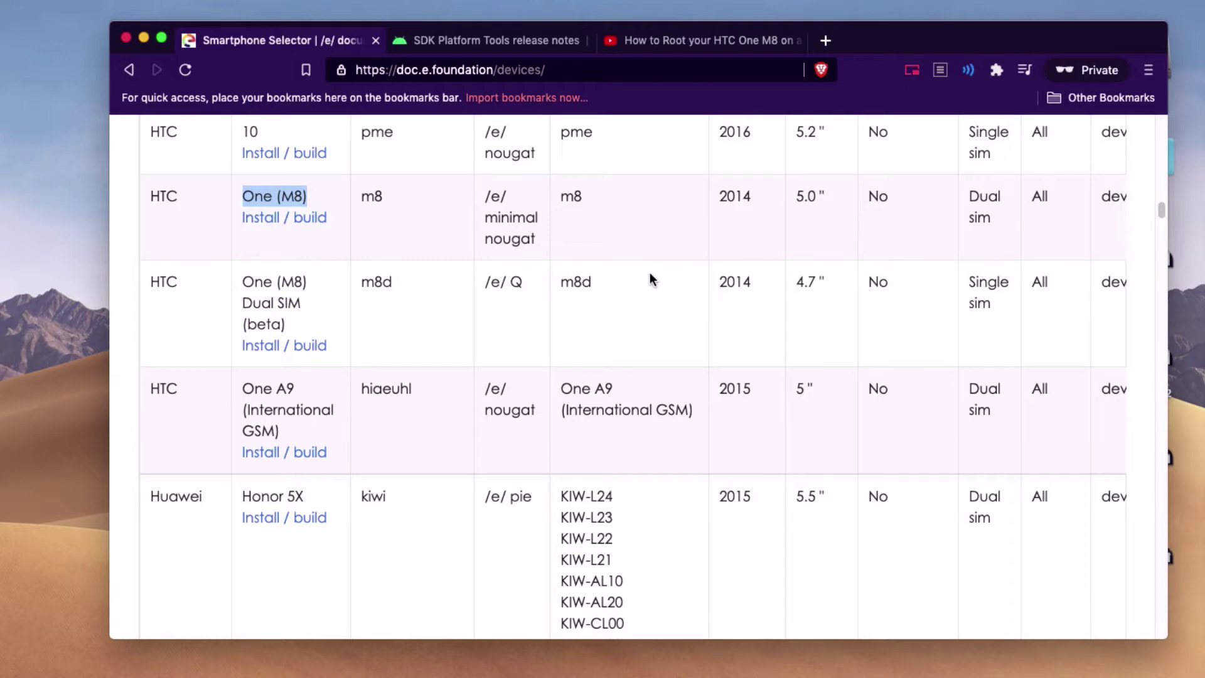
{"action": "left_click_drag", "start_coordinate": [967, 197], "coordinate": [1001, 215]}
{"action": "left_click_drag", "start_coordinate": [966, 288], "coordinate": [1002, 304]}
{"action": "left_click_drag", "start_coordinate": [240, 197], "coordinate": [291, 205]}
{"action": "left_click", "coordinate": [325, 302]}
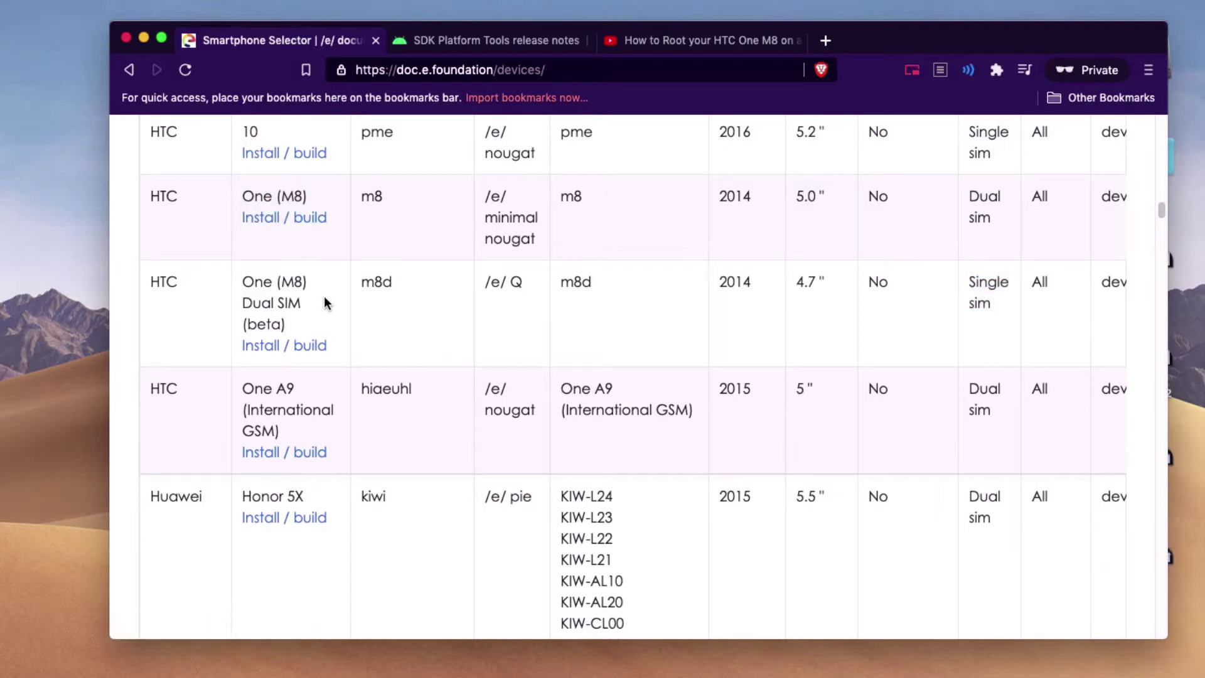
{"action": "left_click", "coordinate": [290, 223]}
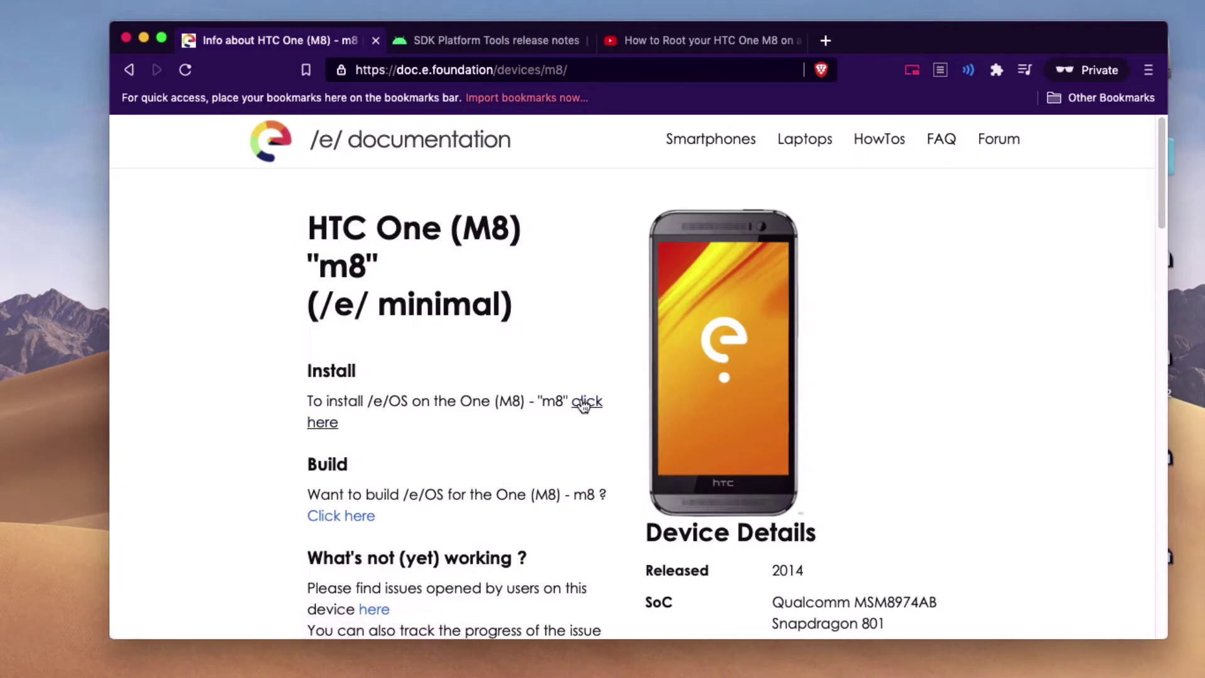
Open the m8 install guide and scroll to its Downloads for the m8 section
{"action": "left_click", "coordinate": [584, 405]}
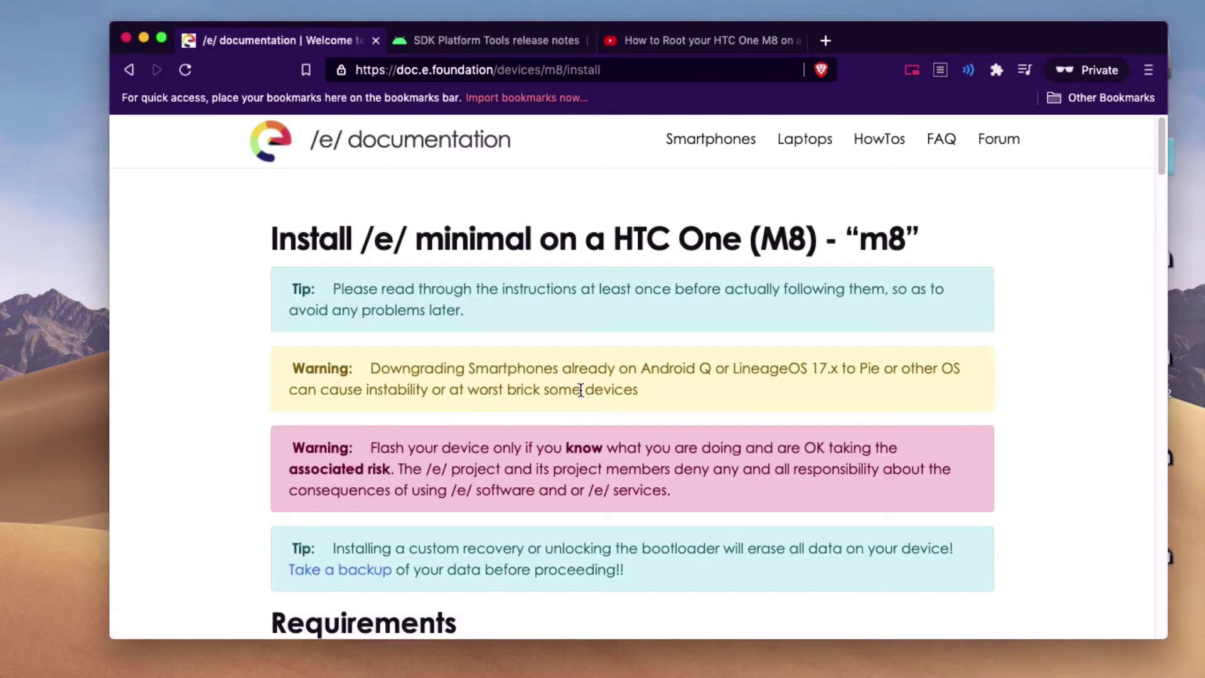
{"action": "scroll", "coordinate": [578, 386], "scroll_direction": "down", "scroll_amount": 1}
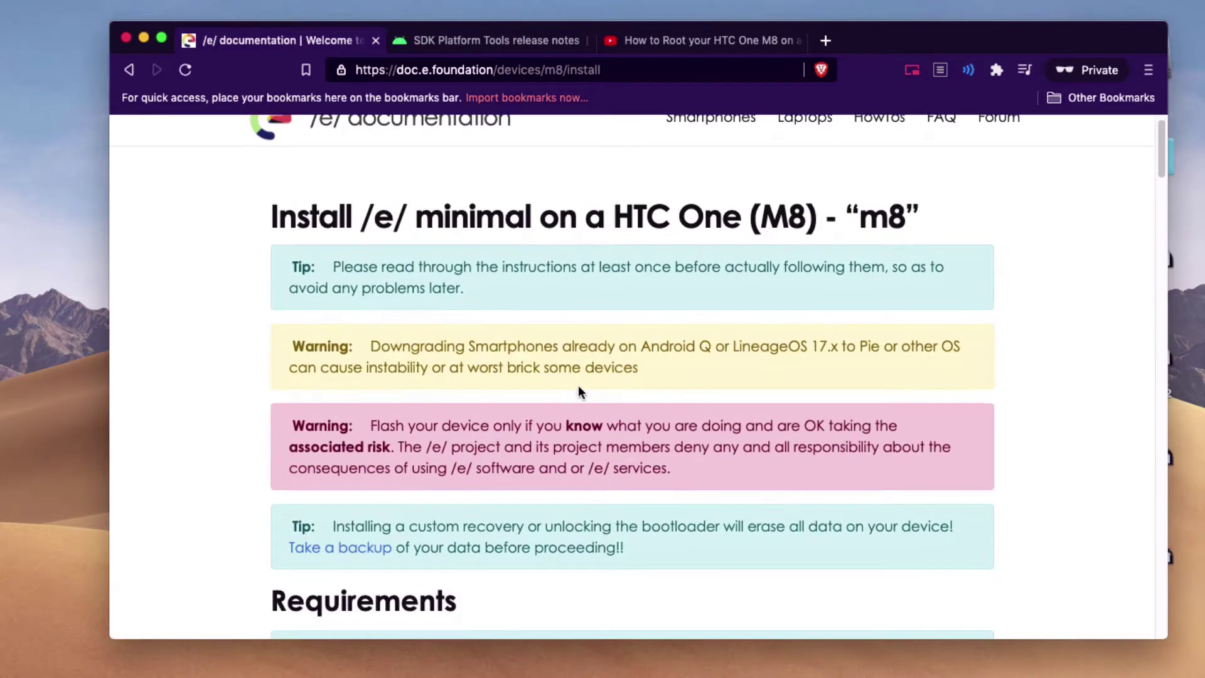
{"action": "scroll", "coordinate": [578, 389], "scroll_direction": "down", "scroll_amount": 10}
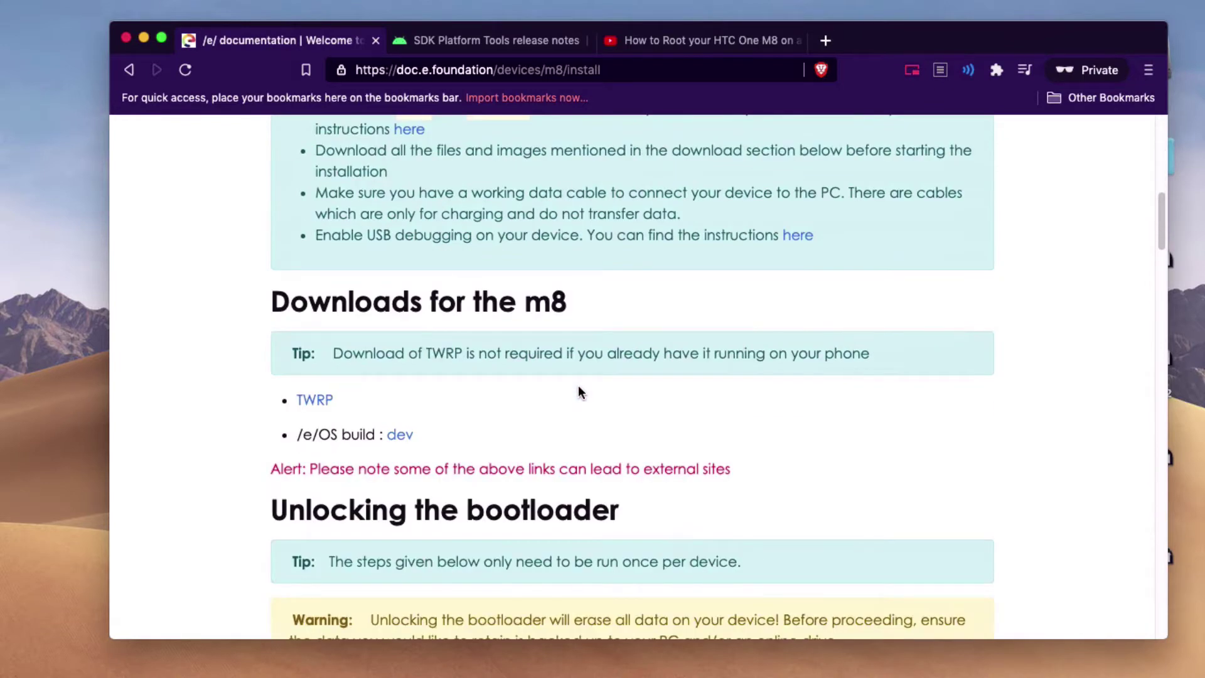
Open the TWRP download and /e/OS dev build links in new tabs
{"action": "right_click", "coordinate": [323, 403]}
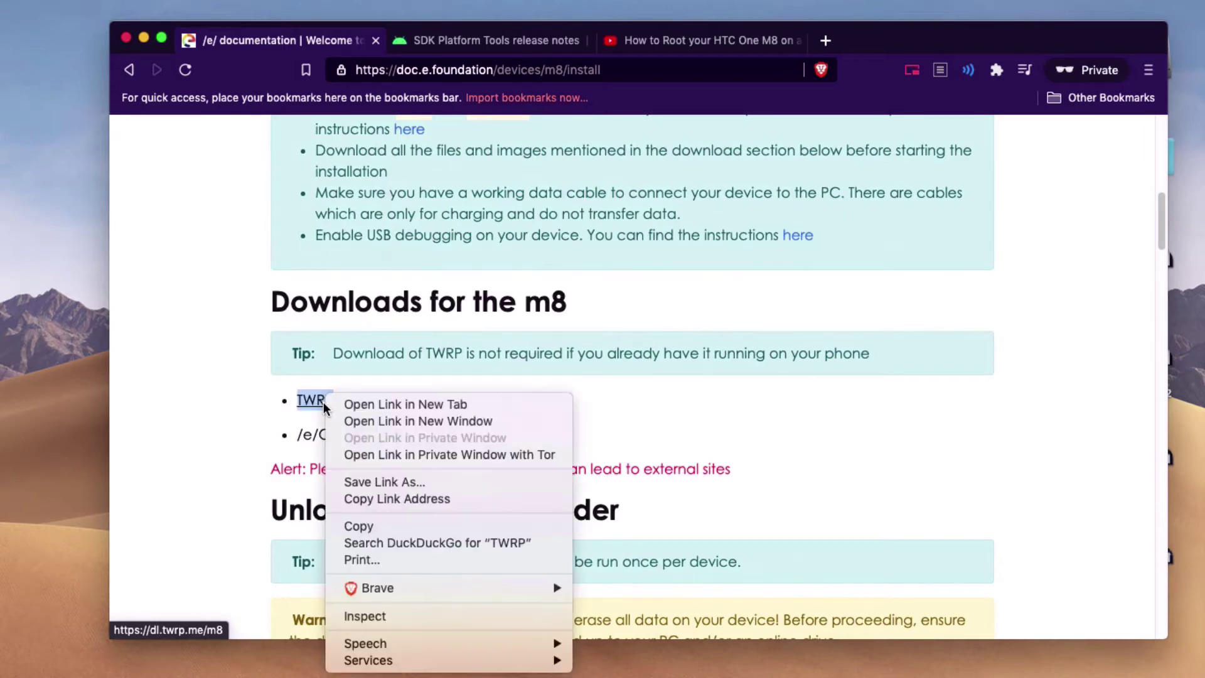
{"action": "left_click", "coordinate": [352, 403]}
{"action": "right_click", "coordinate": [399, 437]}
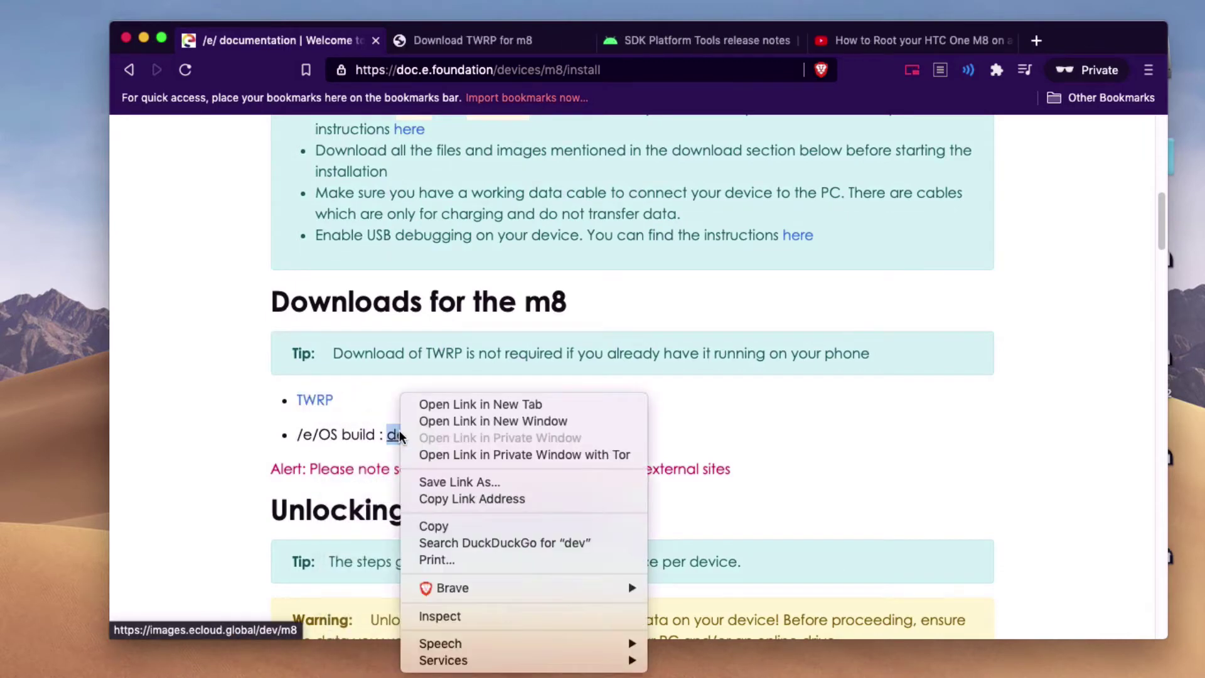
{"action": "left_click", "coordinate": [426, 408]}
Review the TWRP and /e/ ROM dev build download pages, then close both tabs
{"action": "left_click", "coordinate": [430, 52]}
{"action": "scroll", "coordinate": [487, 325], "scroll_direction": "down", "scroll_amount": 3}
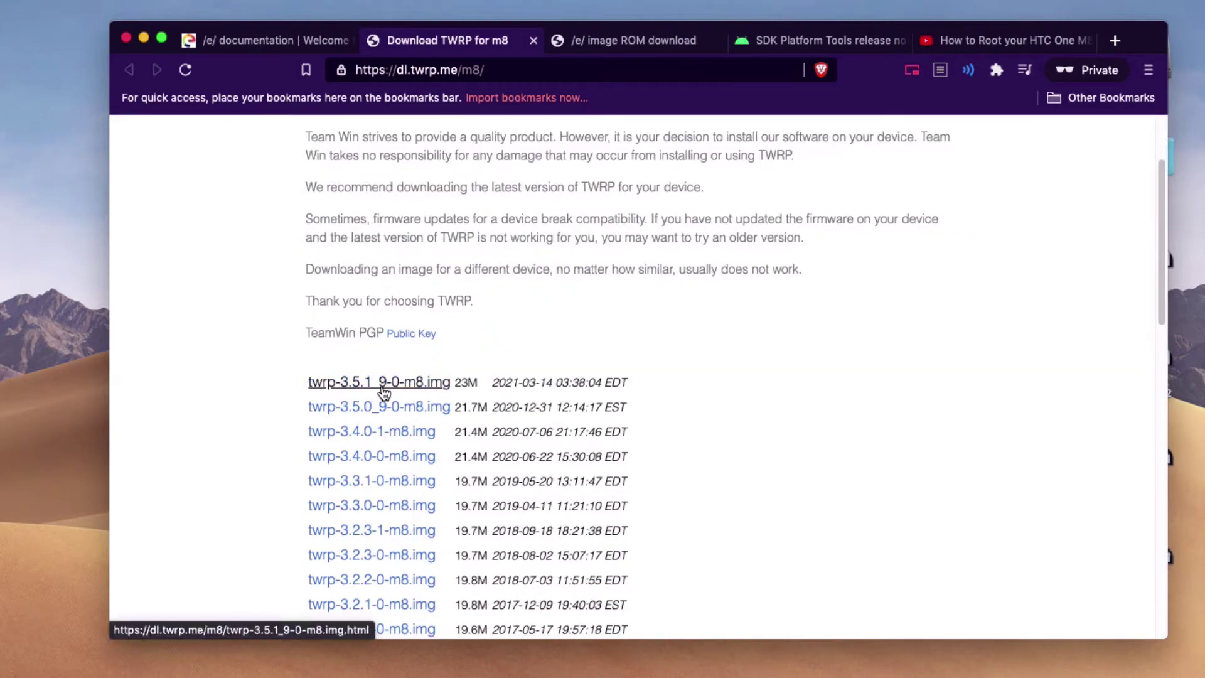
{"action": "left_click", "coordinate": [568, 36]}
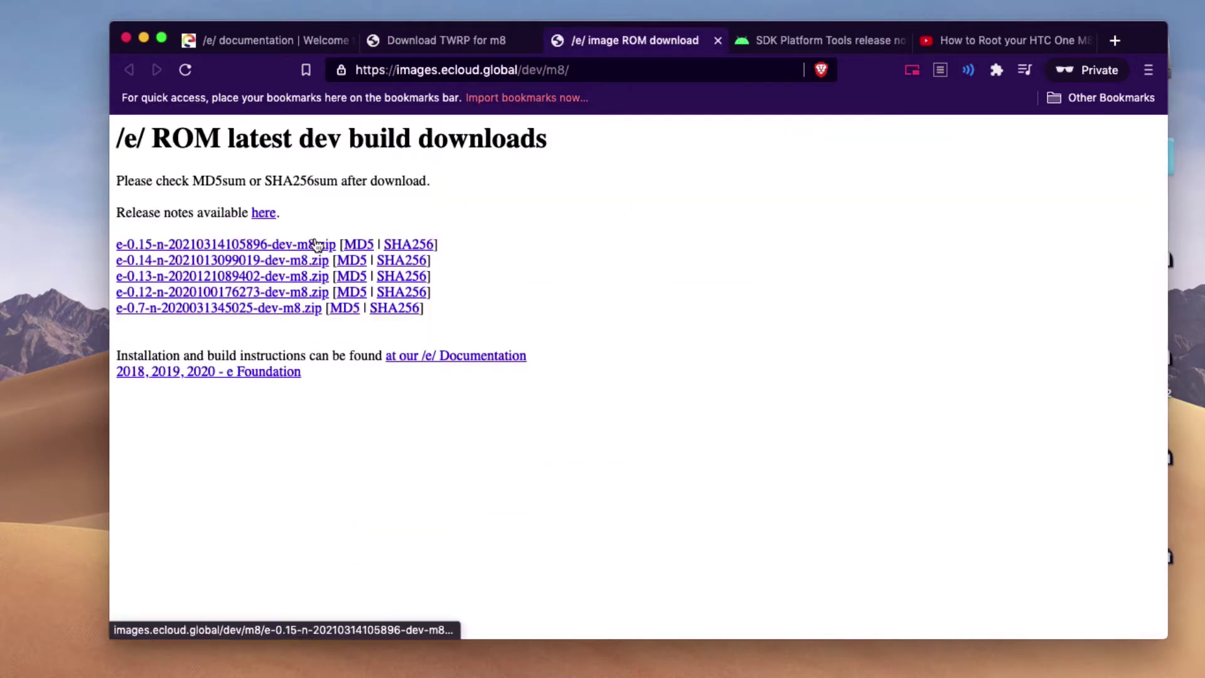
{"action": "left_click", "coordinate": [533, 40]}
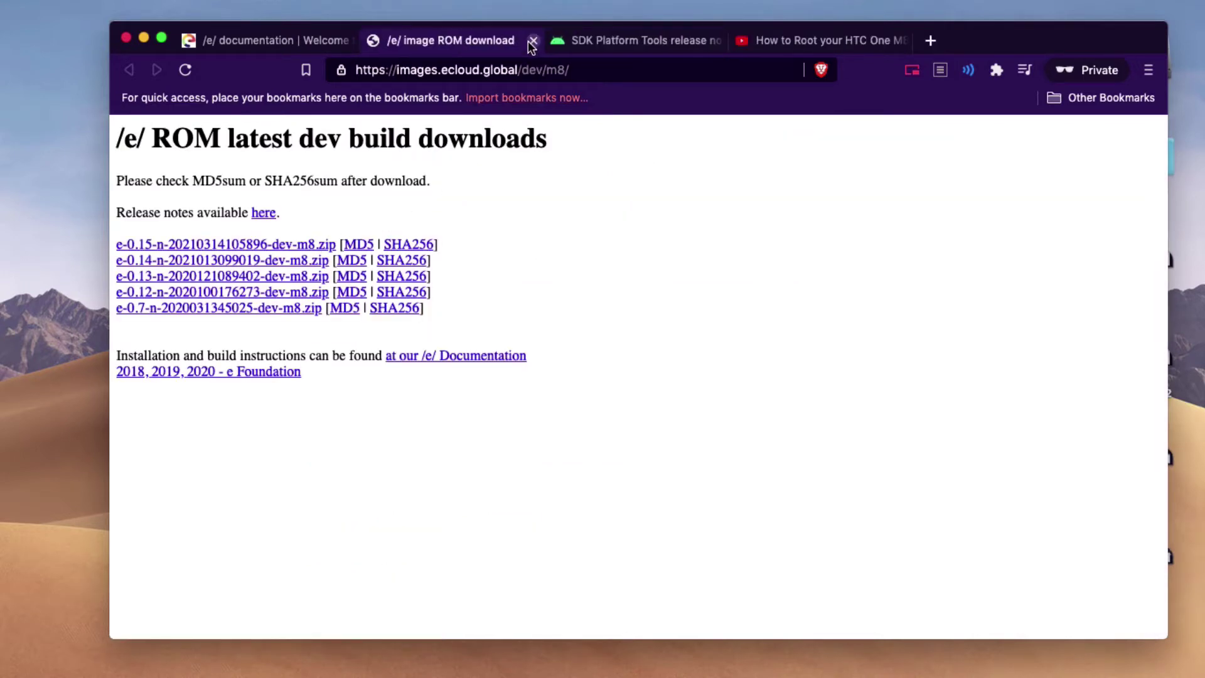
{"action": "left_click", "coordinate": [533, 41]}
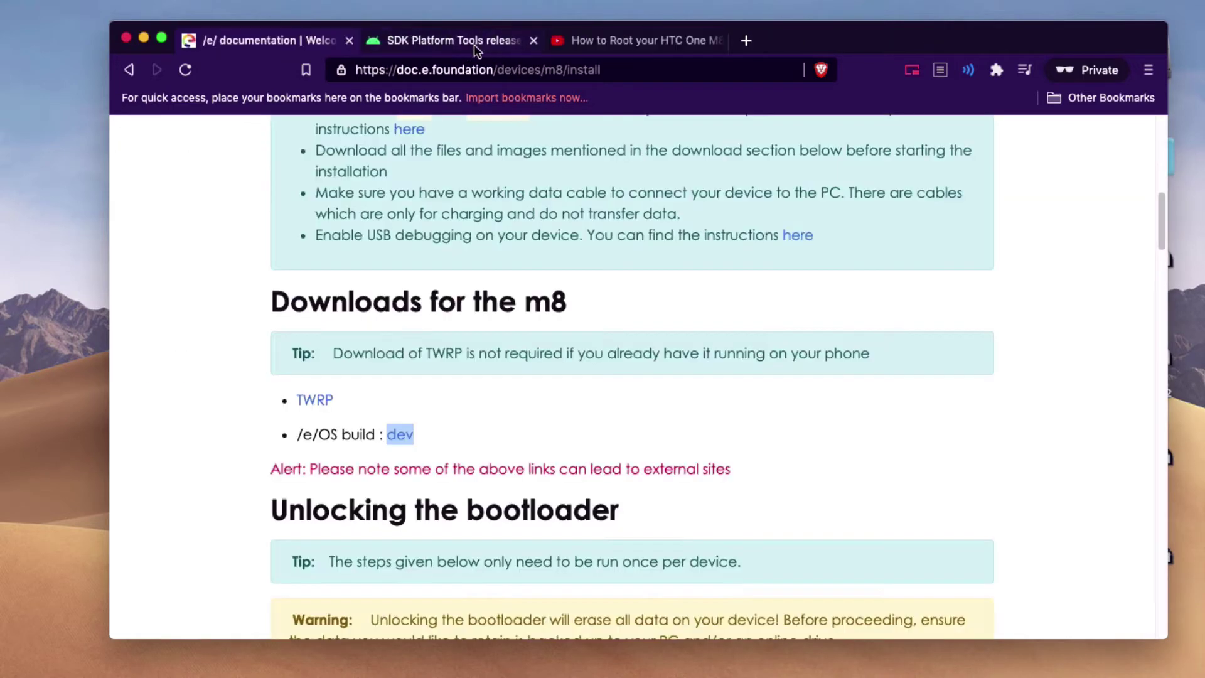
Look over the Download SDK Platform-Tools links in the SDK Platform Tools release notes
{"action": "left_click", "coordinate": [424, 43]}
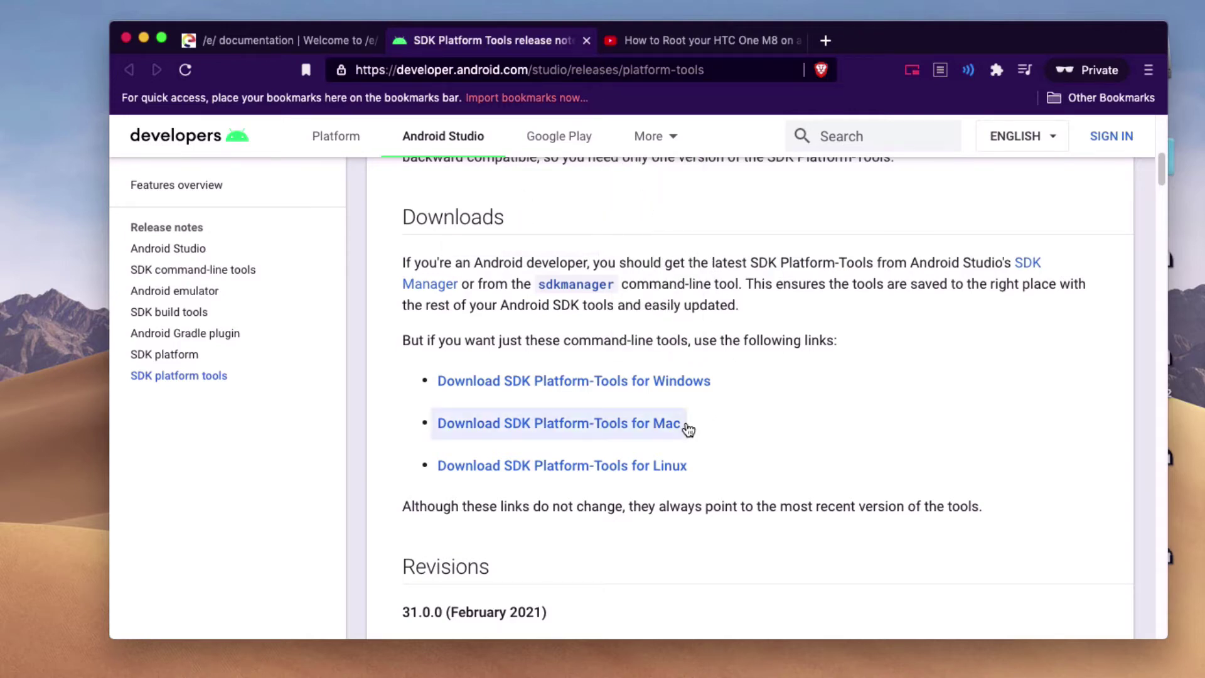
{"action": "scroll", "coordinate": [654, 286], "scroll_direction": "down", "scroll_amount": 1}
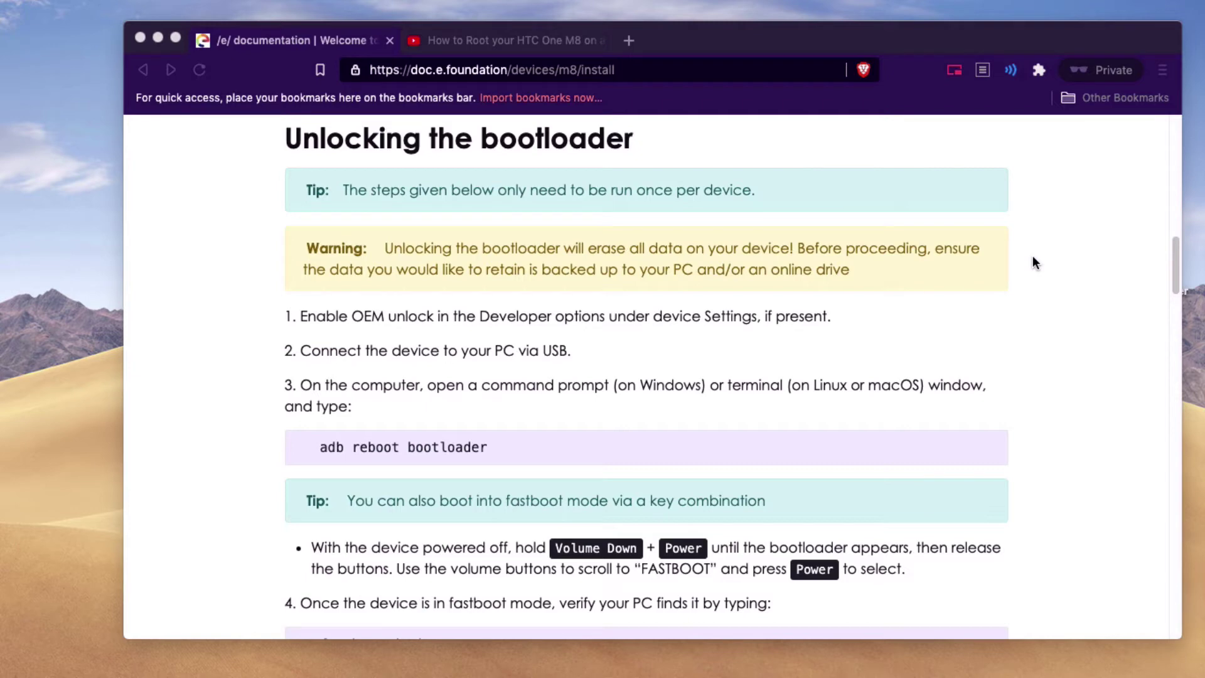
Go to the 'How to Root your HTC One M8 on a MAC Computer' video and select its address
{"action": "scroll", "coordinate": [344, 185], "scroll_direction": "down", "scroll_amount": 1}
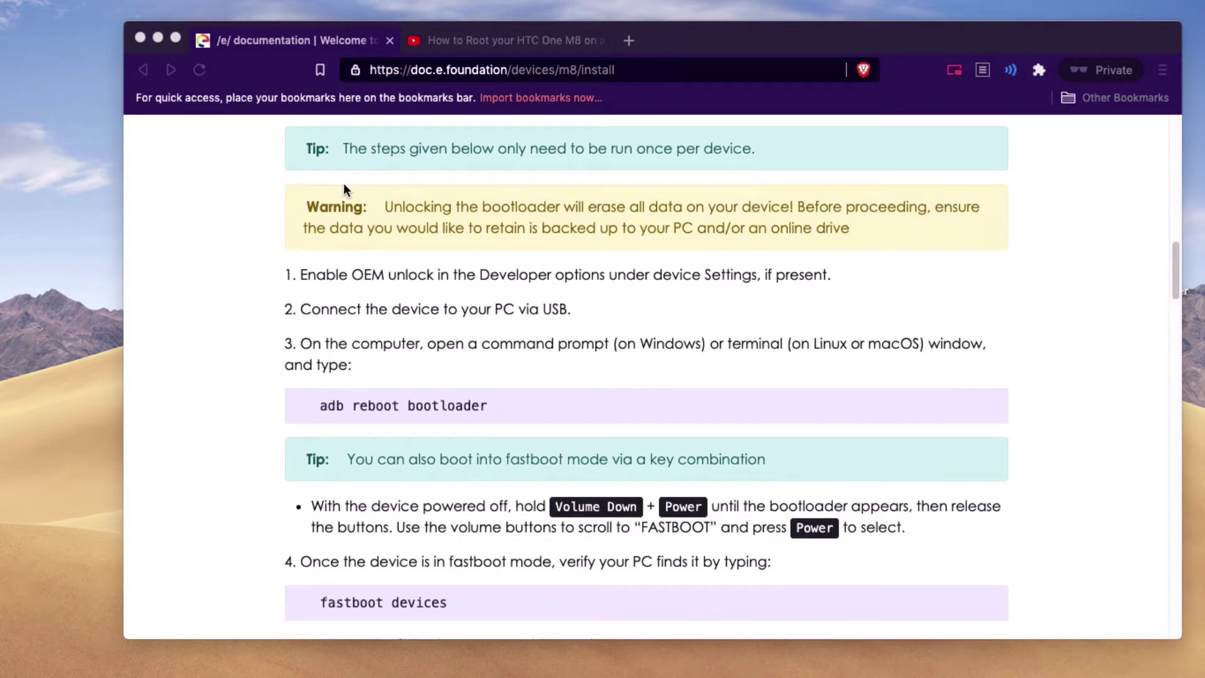
{"action": "scroll", "coordinate": [594, 307], "scroll_direction": "down", "scroll_amount": 5}
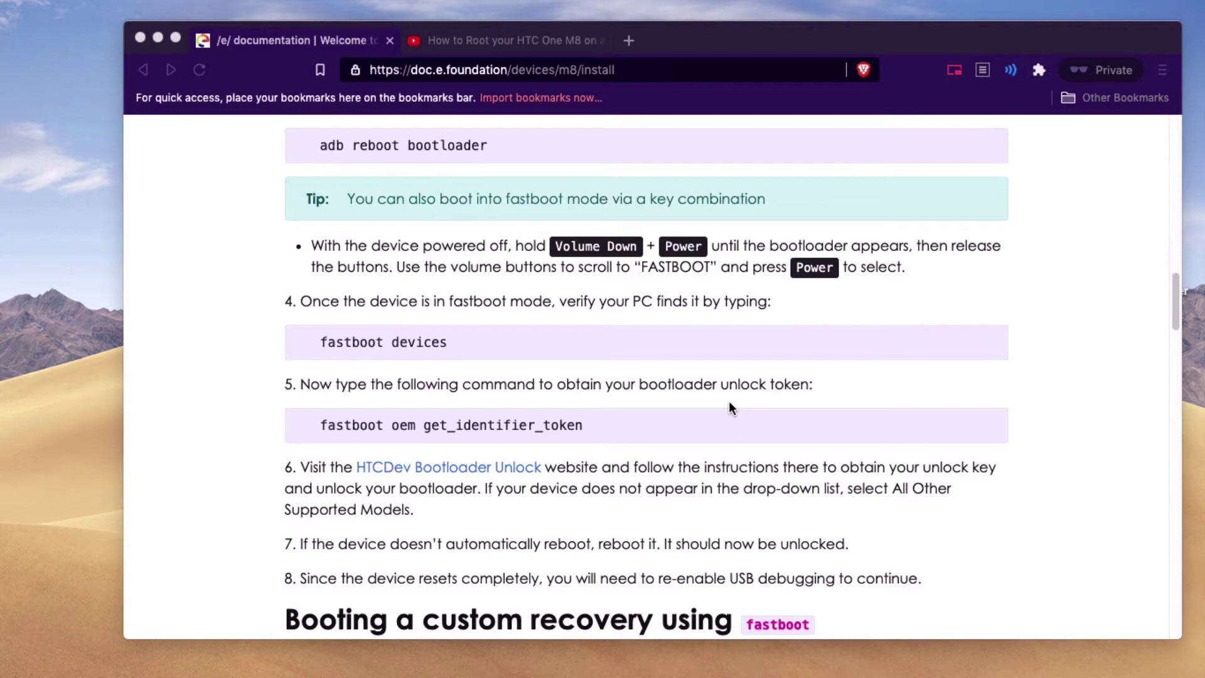
{"action": "left_click", "coordinate": [513, 44]}
{"action": "left_click", "coordinate": [557, 77]}
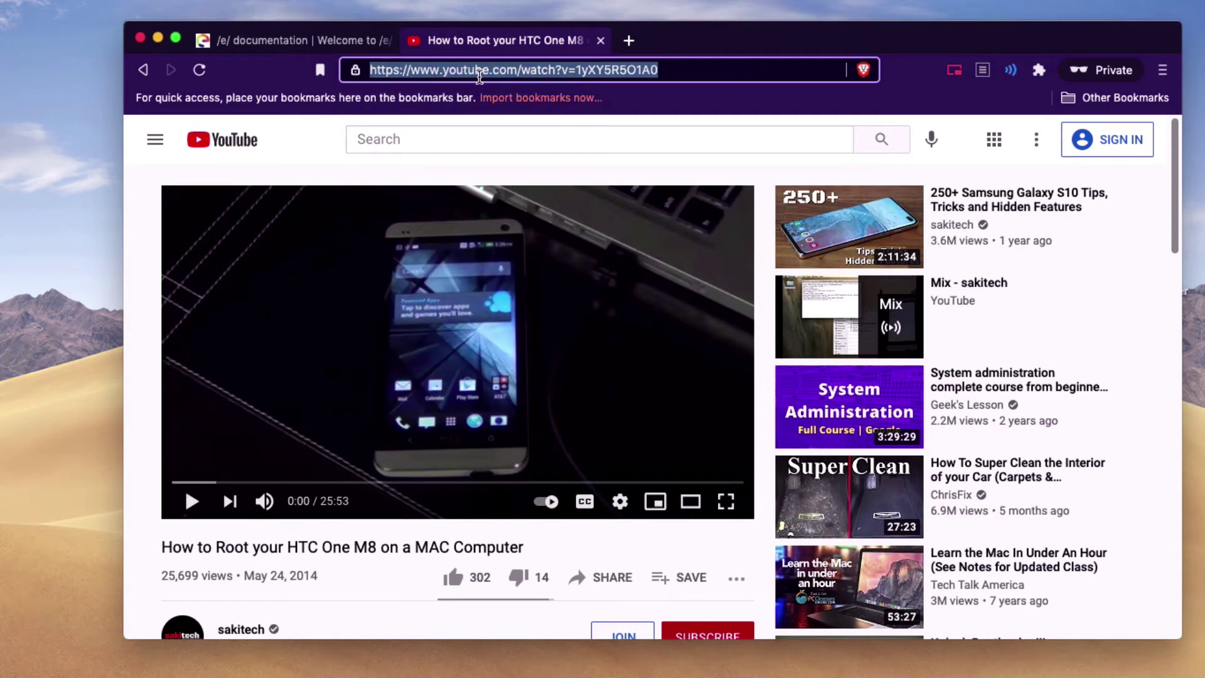
Scroll the /e/ m8 install guide to the 'Installing /e/ from recovery' section
{"action": "left_click", "coordinate": [317, 49]}
{"action": "scroll", "coordinate": [429, 317], "scroll_direction": "down", "scroll_amount": 20}
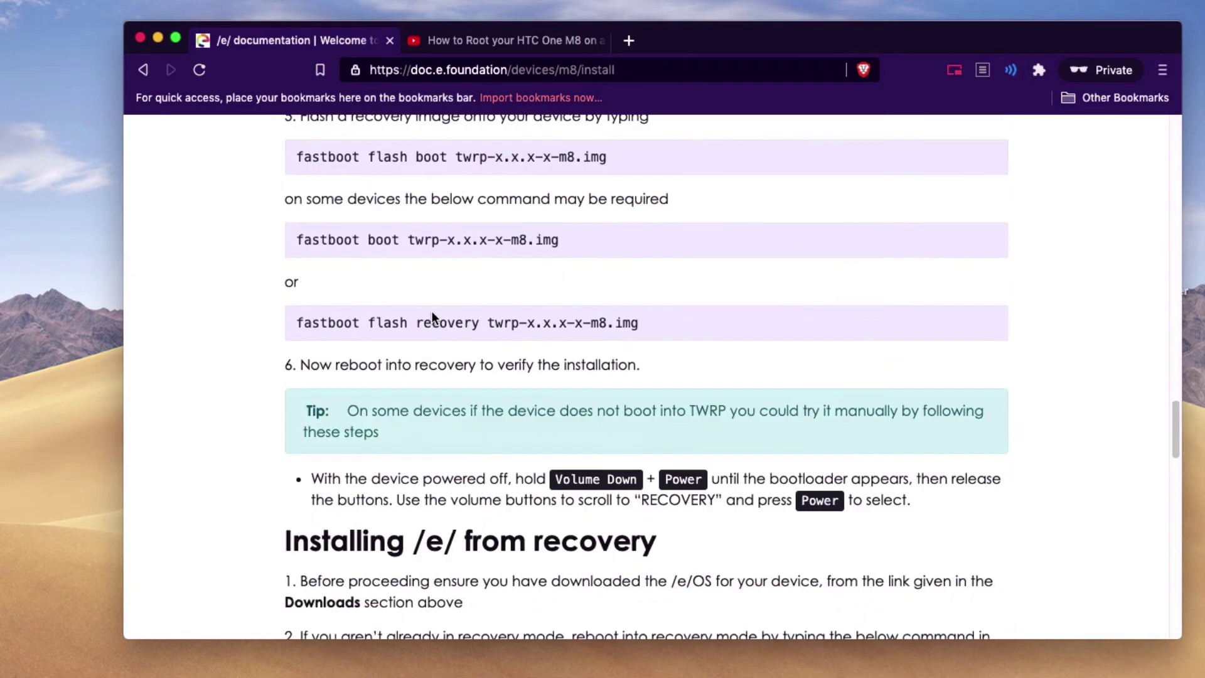
{"action": "scroll", "coordinate": [433, 316], "scroll_direction": "up", "scroll_amount": 2}
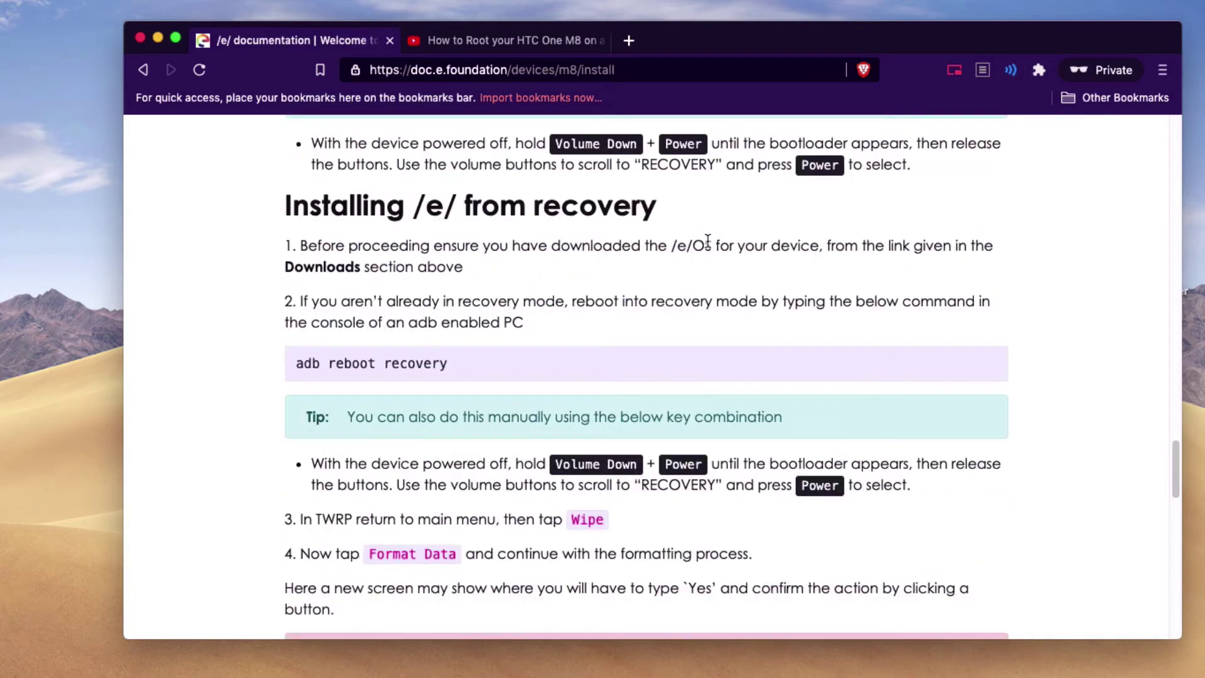
{"action": "scroll", "coordinate": [680, 214], "scroll_direction": "down", "scroll_amount": 1}
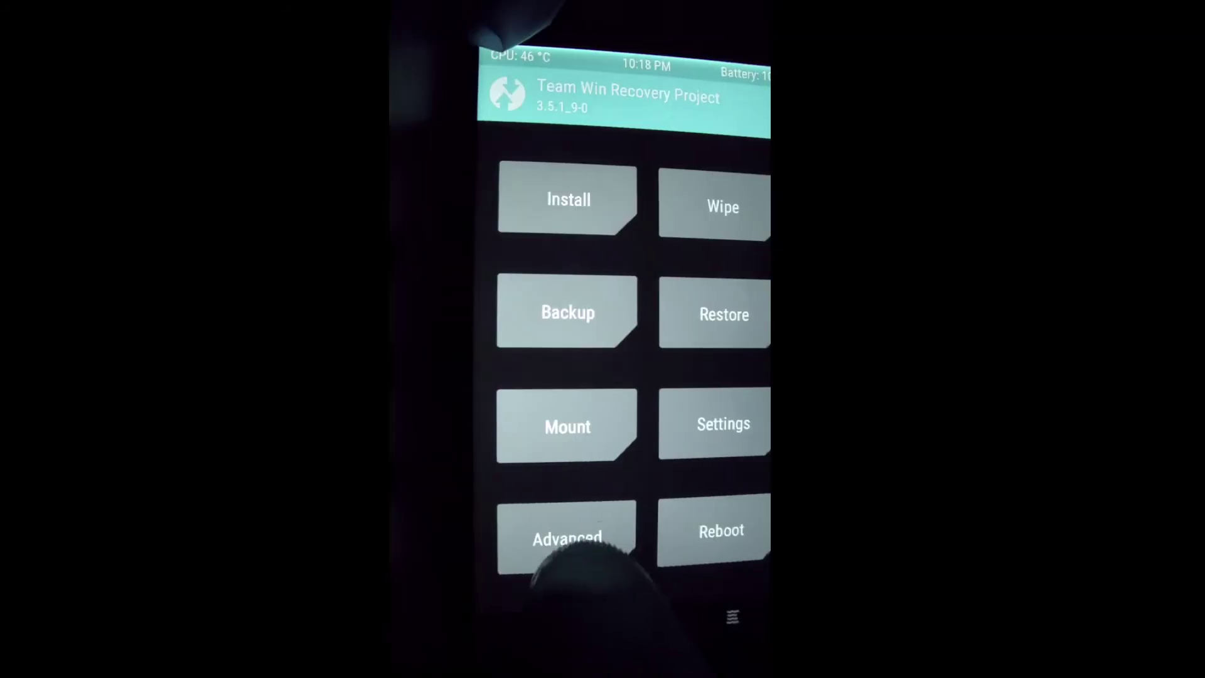
Start ADB Sideload from TWRP's Advanced menu by swiping the sideload slider
{"action": "left_click", "coordinate": [565, 537]}
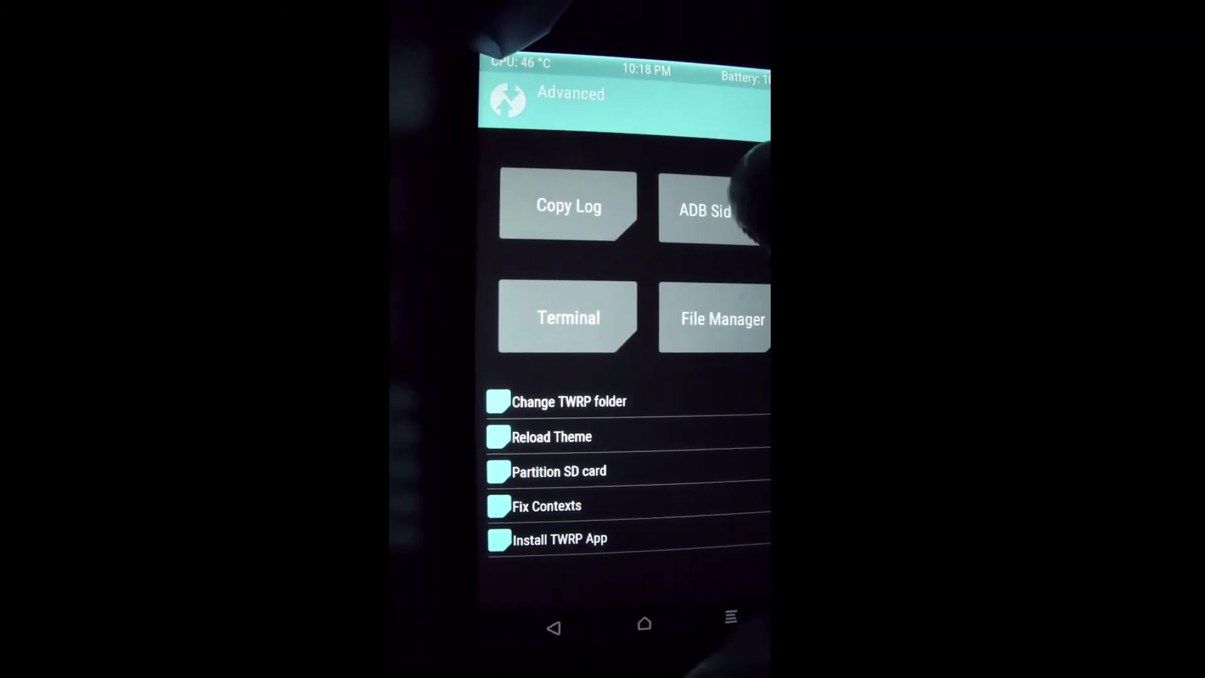
{"action": "left_click", "coordinate": [722, 209]}
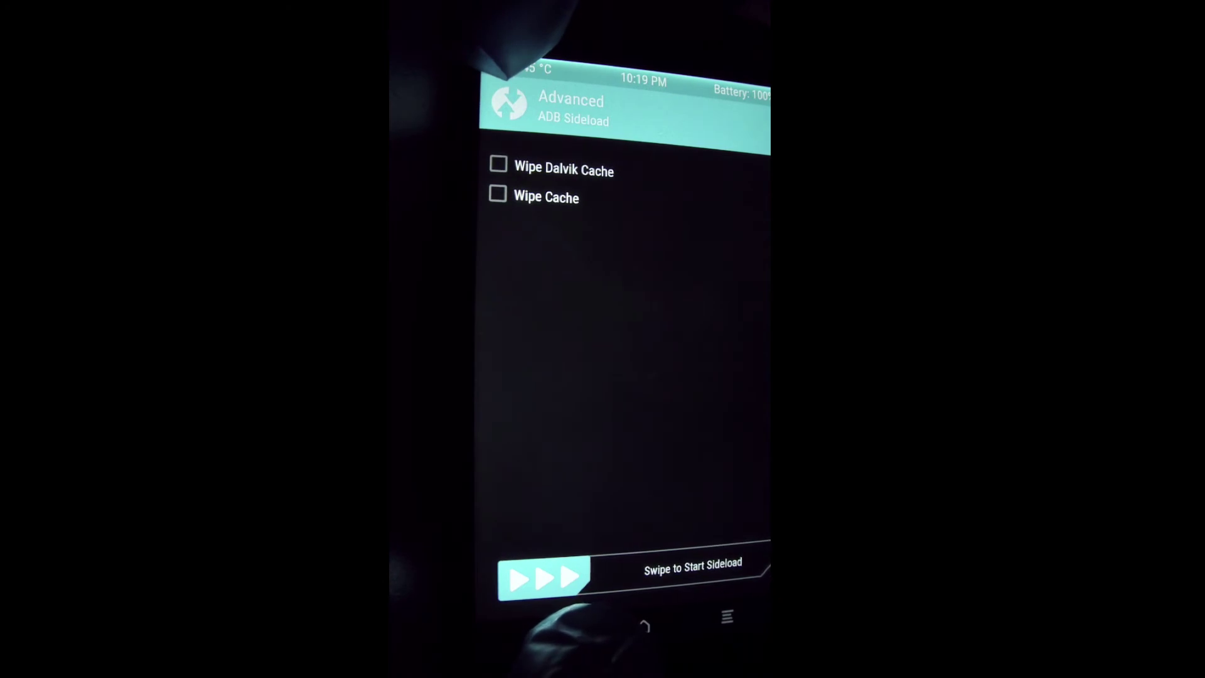
{"action": "left_click_drag", "start_coordinate": [543, 577], "coordinate": [747, 565]}
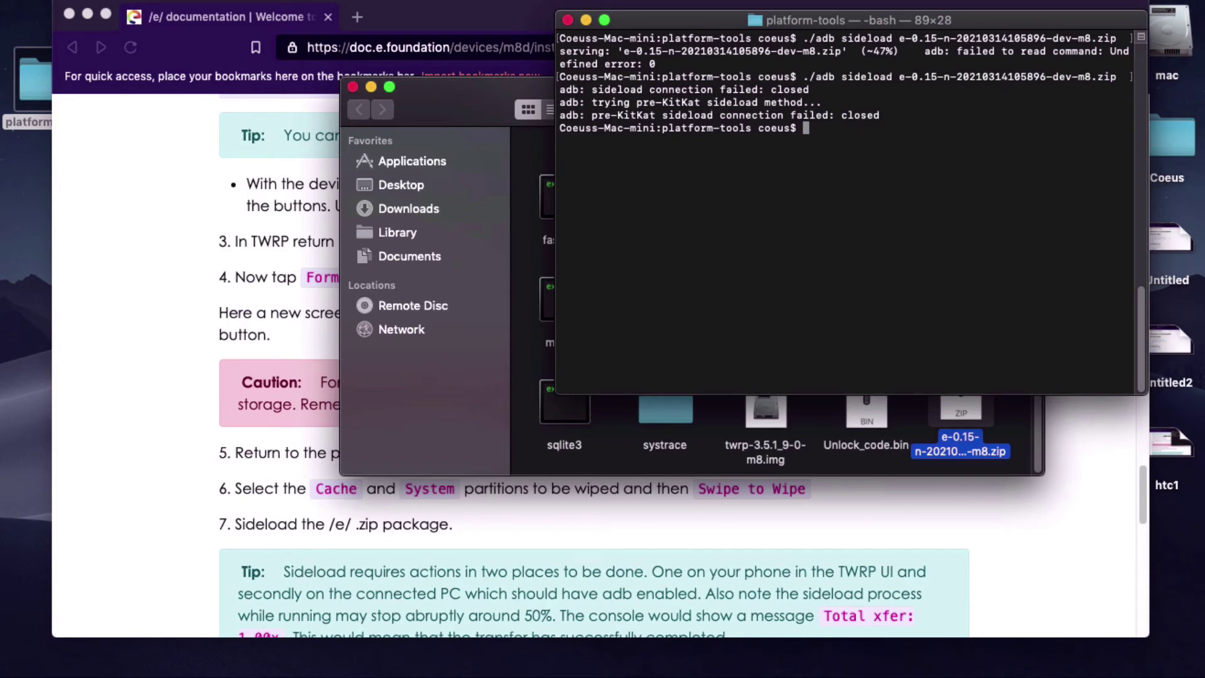
{"action": "key", "text": "Up"}
{"action": "key", "text": "Return"}
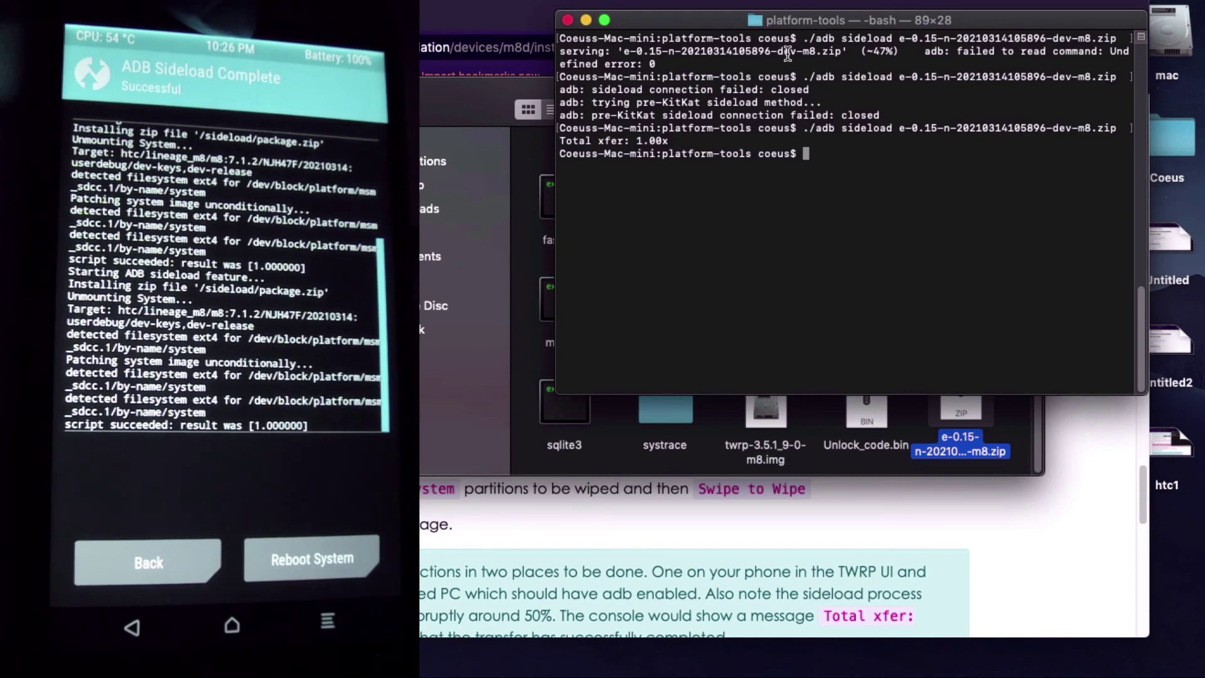
Confirm the Total xfer: 1.00x line, then reboot TWRP into System
{"action": "left_click_drag", "start_coordinate": [675, 142], "coordinate": [558, 137]}
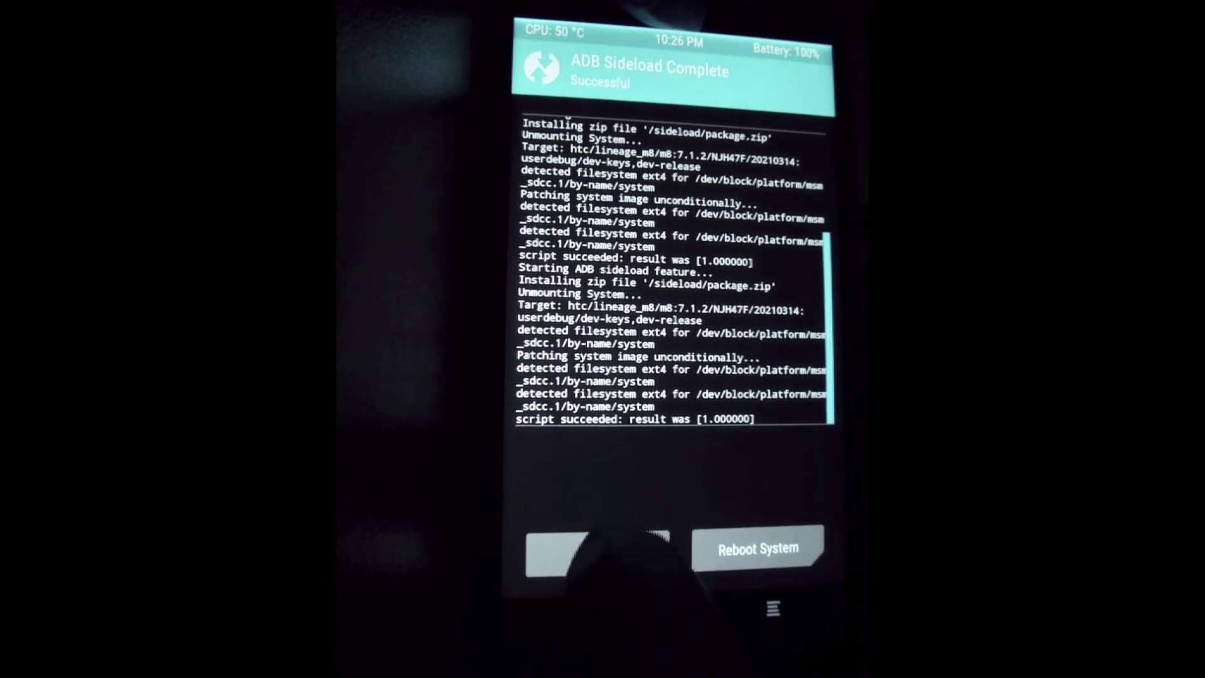
{"action": "left_click", "coordinate": [596, 553]}
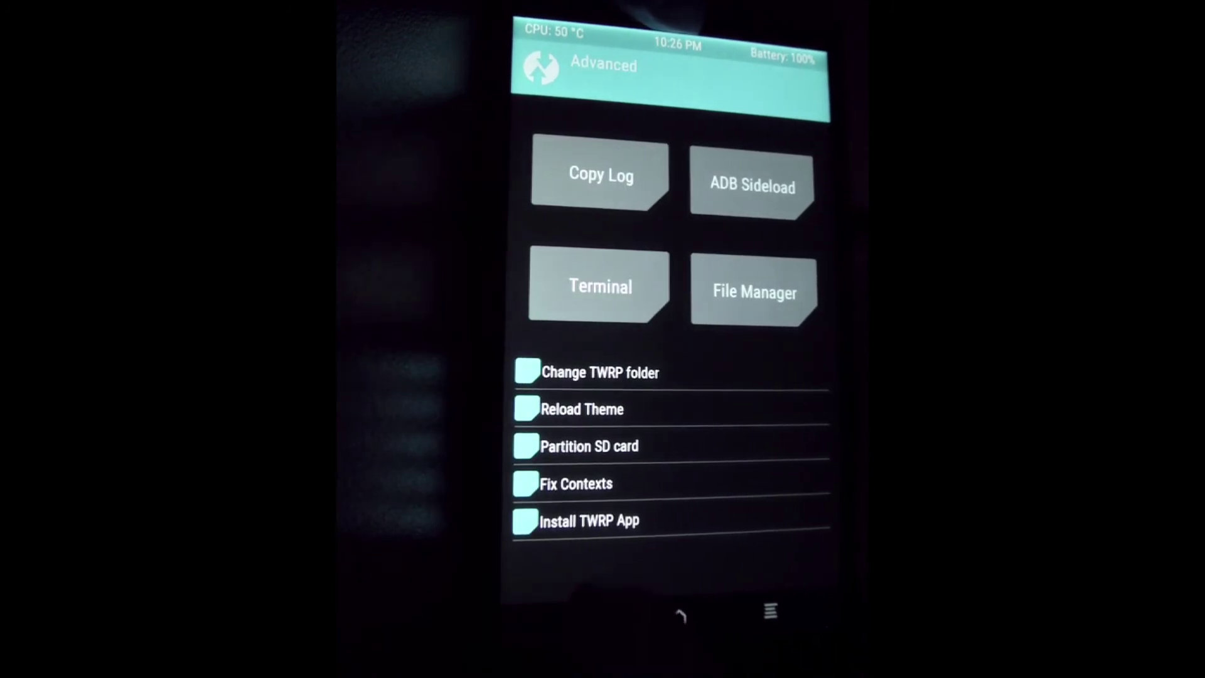
{"action": "left_click", "coordinate": [581, 620]}
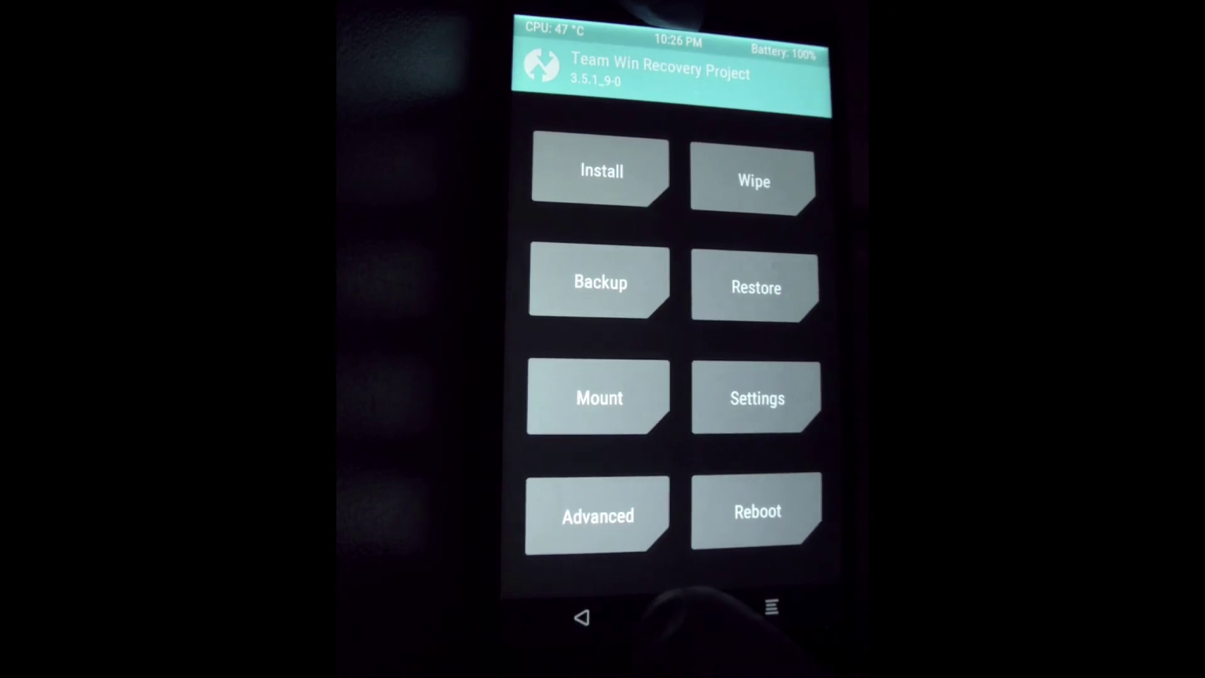
{"action": "left_click", "coordinate": [756, 511]}
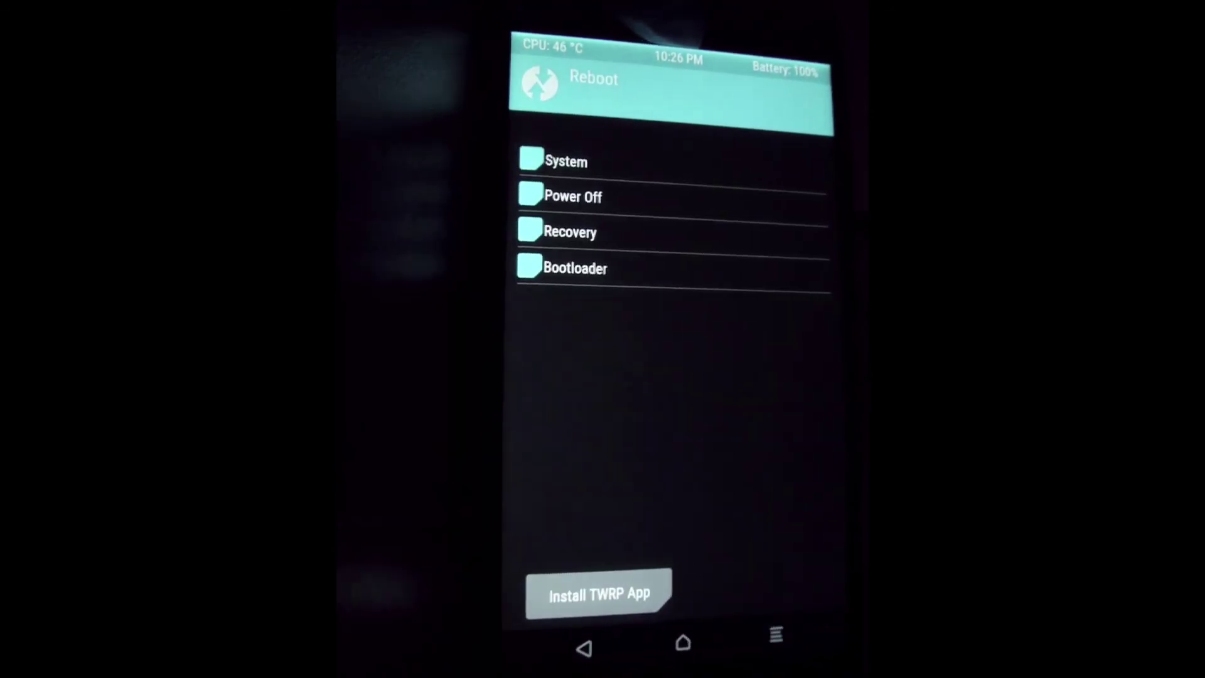
{"action": "left_click", "coordinate": [665, 164]}
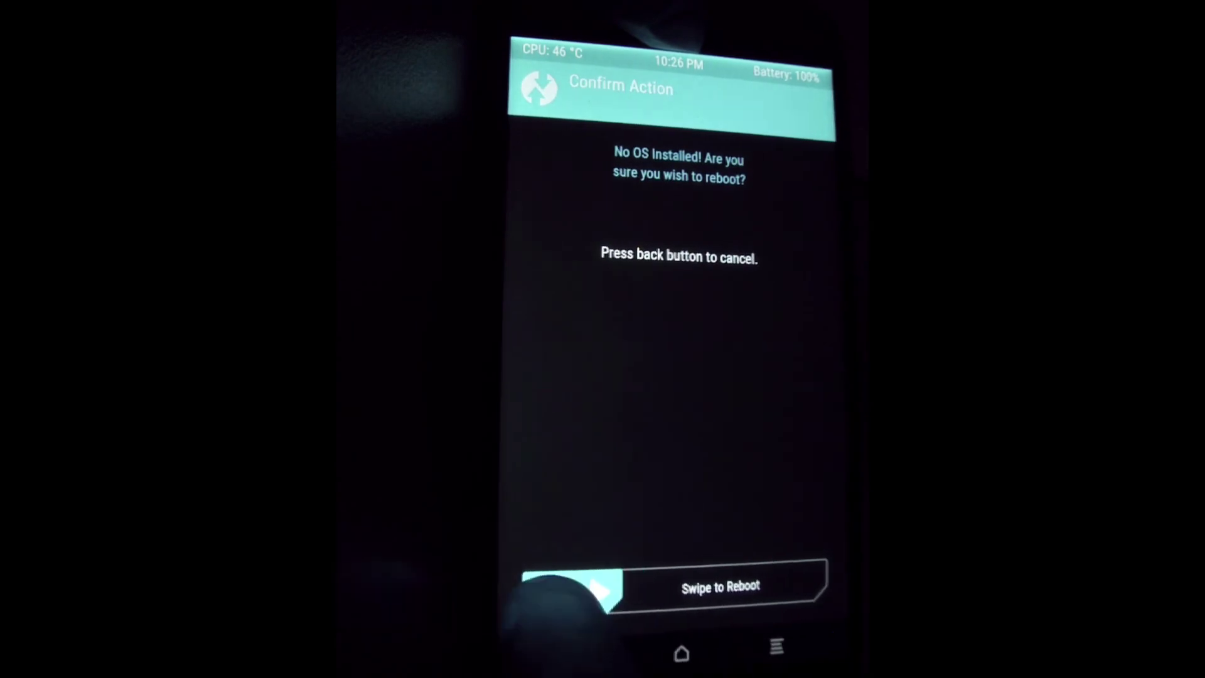
{"action": "left_click_drag", "start_coordinate": [552, 590], "coordinate": [810, 587]}
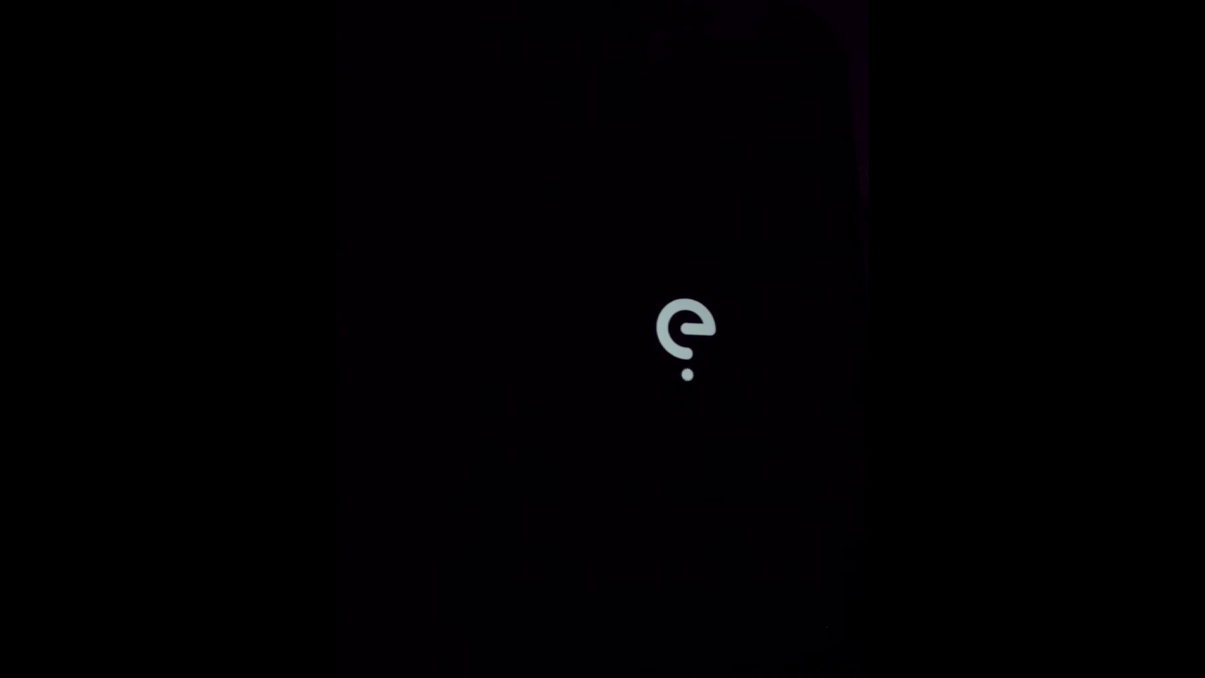
Finish the /e/OS setup wizard, with location off and no screen lock or /e/ account
{"action": "left_click", "coordinate": [706, 612]}
{"action": "left_click", "coordinate": [721, 612]}
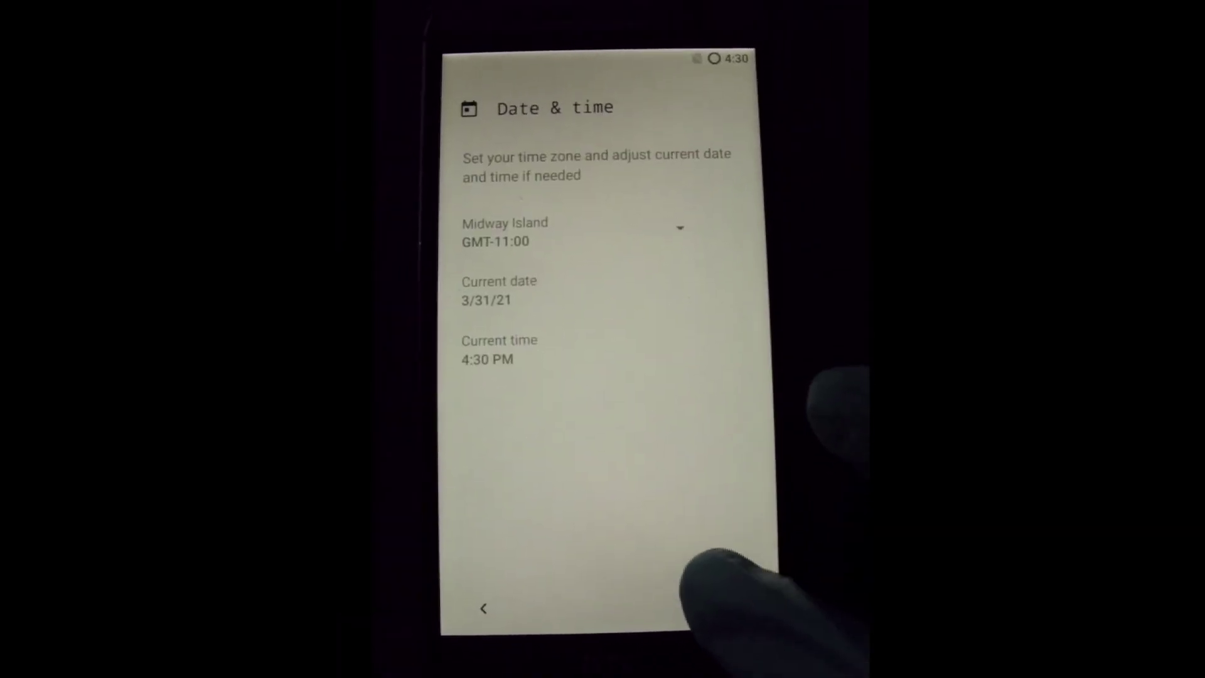
{"action": "left_click", "coordinate": [722, 608]}
{"action": "left_click", "coordinate": [722, 612]}
{"action": "left_click", "coordinate": [734, 621]}
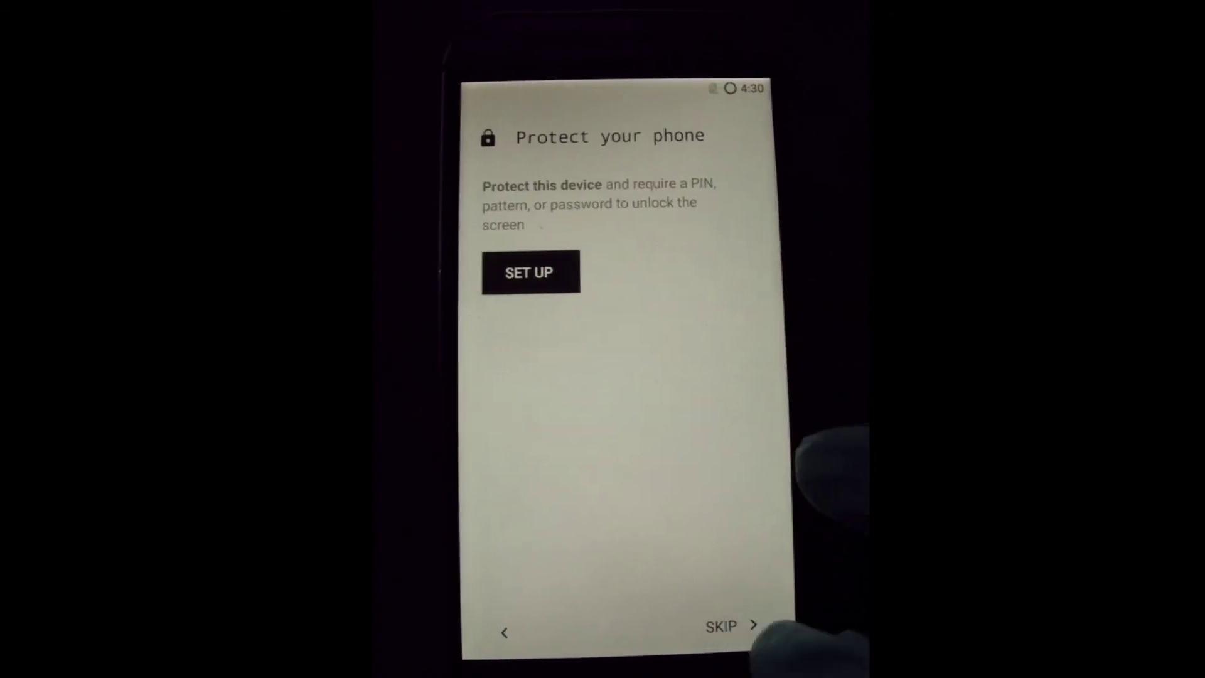
{"action": "left_click", "coordinate": [722, 626]}
{"action": "left_click", "coordinate": [722, 626]}
{"action": "left_click", "coordinate": [728, 625]}
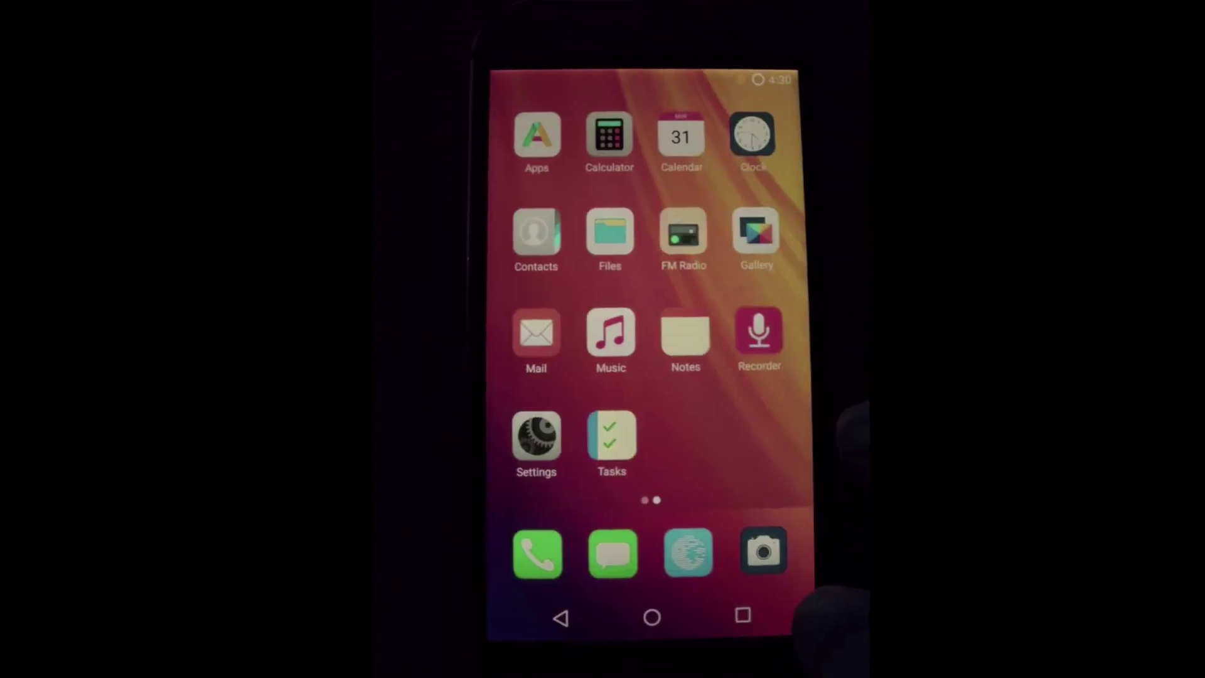
Show the home screen's widget panel, declining the weather widget's location request
{"action": "left_click_drag", "start_coordinate": [565, 408], "coordinate": [807, 498]}
{"action": "left_click", "coordinate": [645, 377]}
{"action": "left_click", "coordinate": [669, 397]}
{"action": "left_click", "coordinate": [560, 618]}
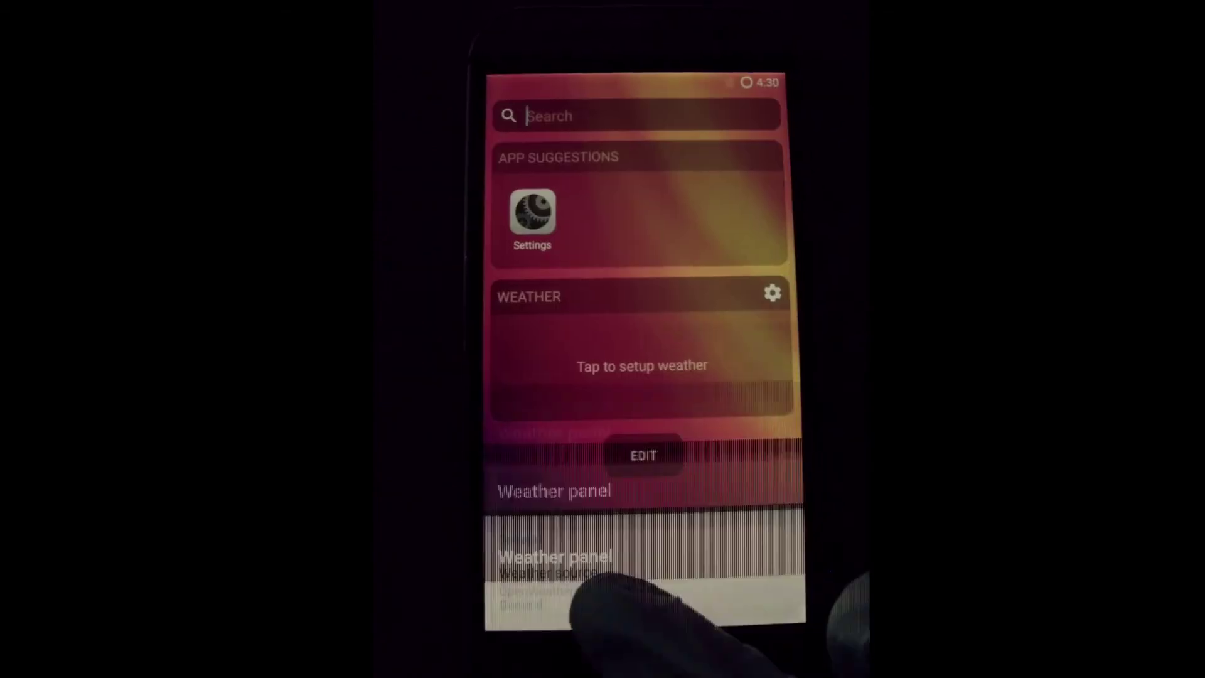